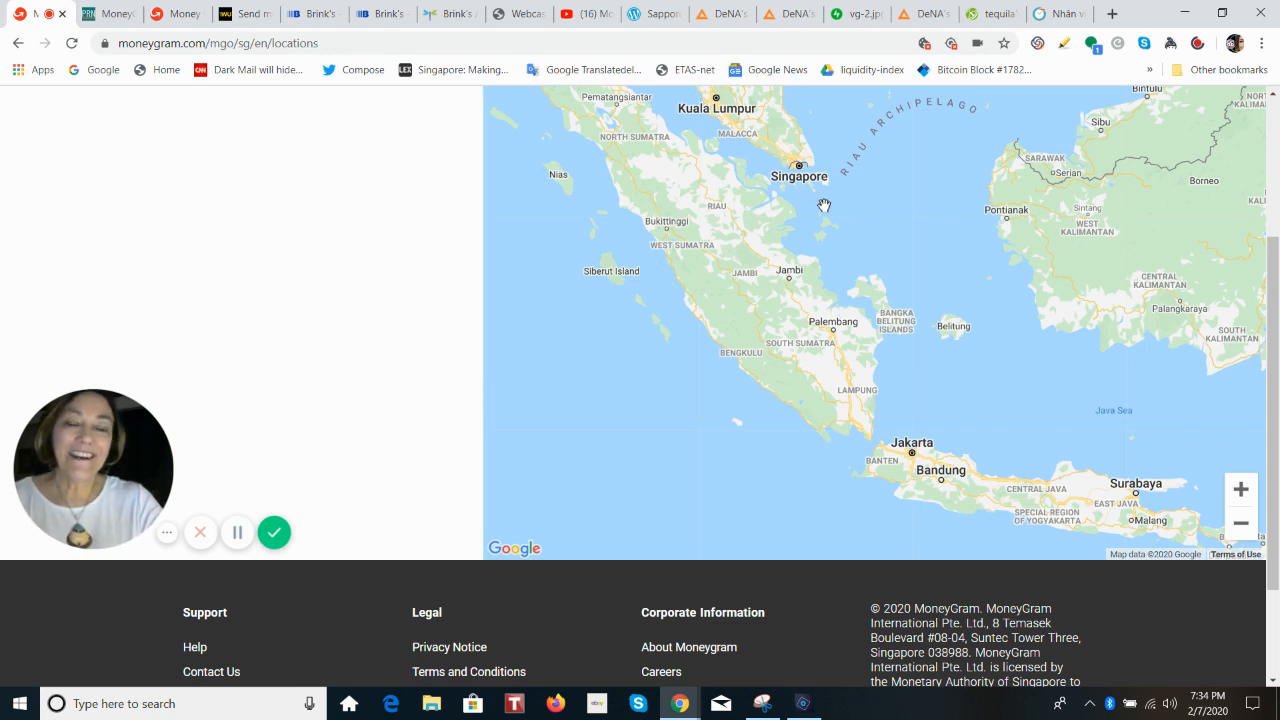
Zoom the MoneyGram locations map out twice to take in Indonesia and northern Australia
{"action": "left_click", "coordinate": [1241, 527]}
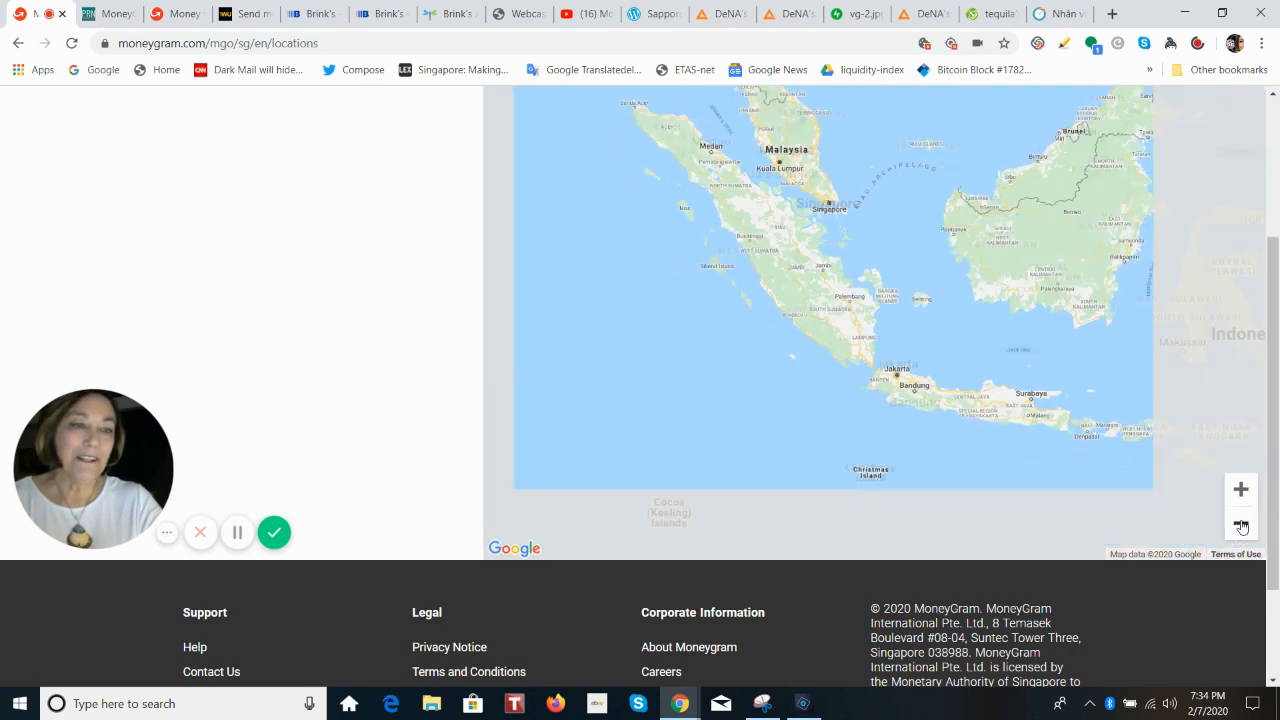
{"action": "left_click", "coordinate": [1241, 527]}
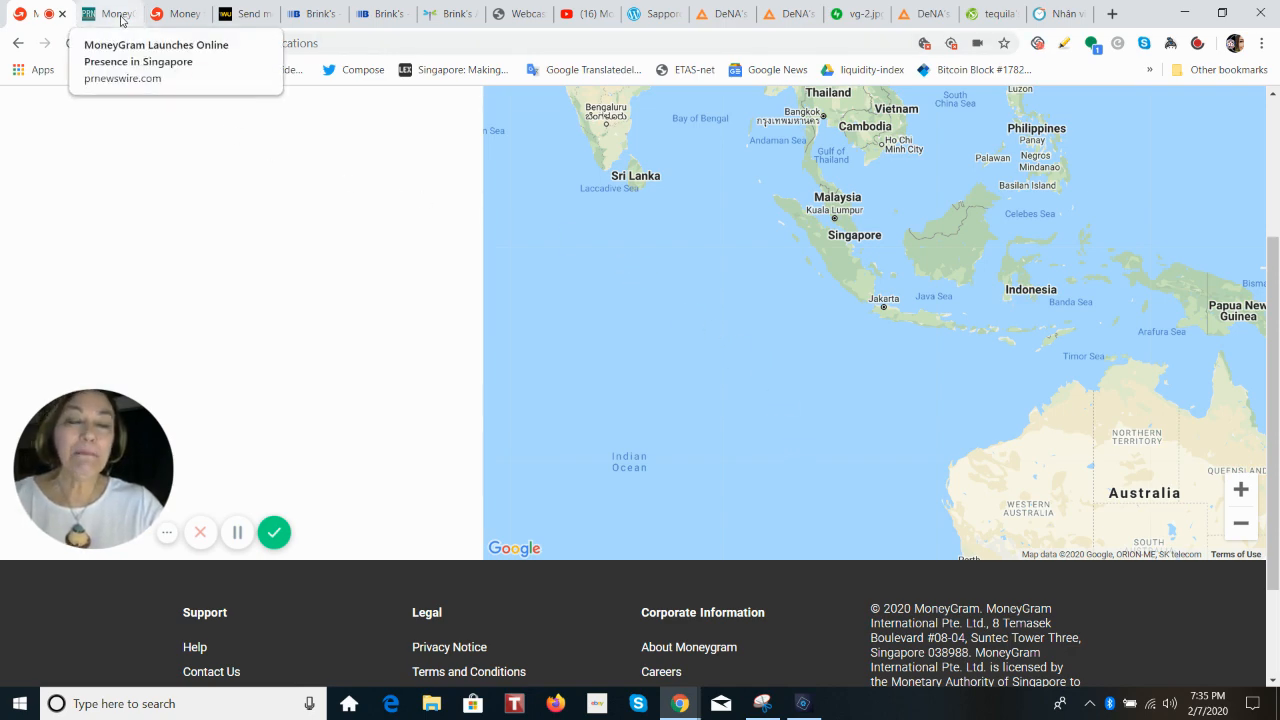
Switch to the PR Newswire release 'MoneyGram Launches Online Presence in Singapore'
{"action": "left_click", "coordinate": [121, 16]}
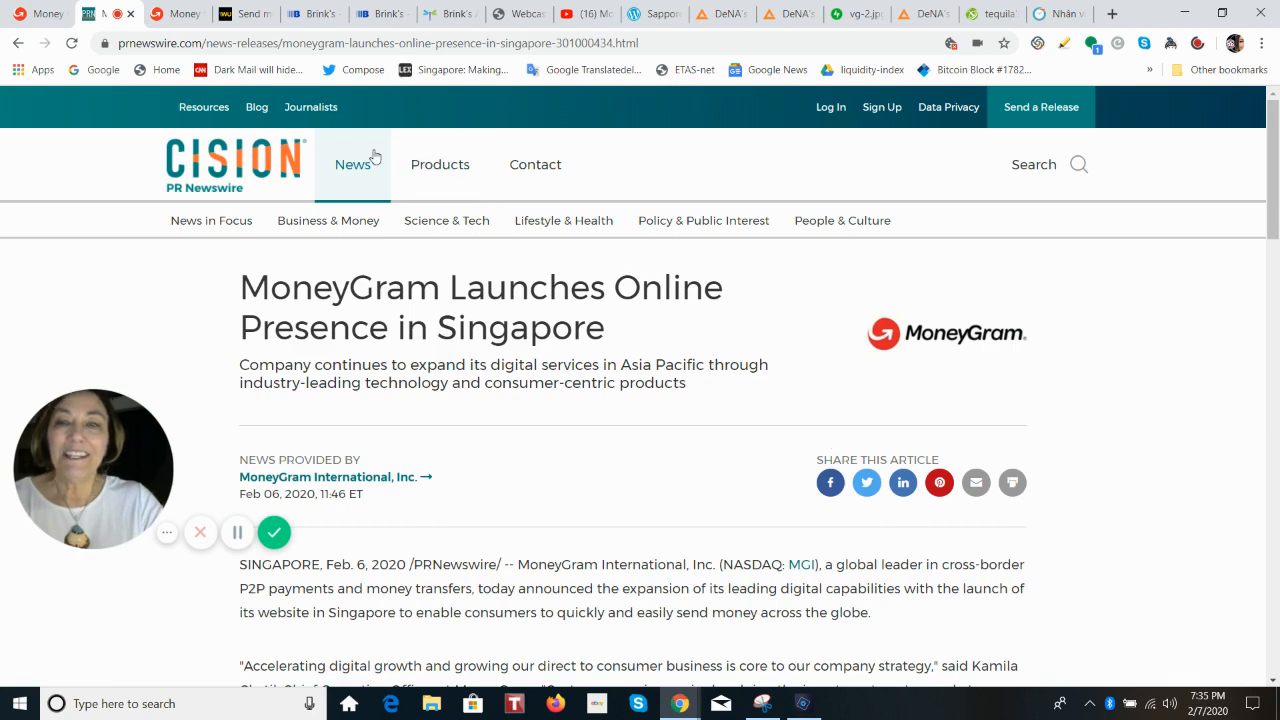
Return to the MoneyGram Singapore home page with its 500.00 SGD to 37,251.00 JPY quote
{"action": "left_click", "coordinate": [185, 14]}
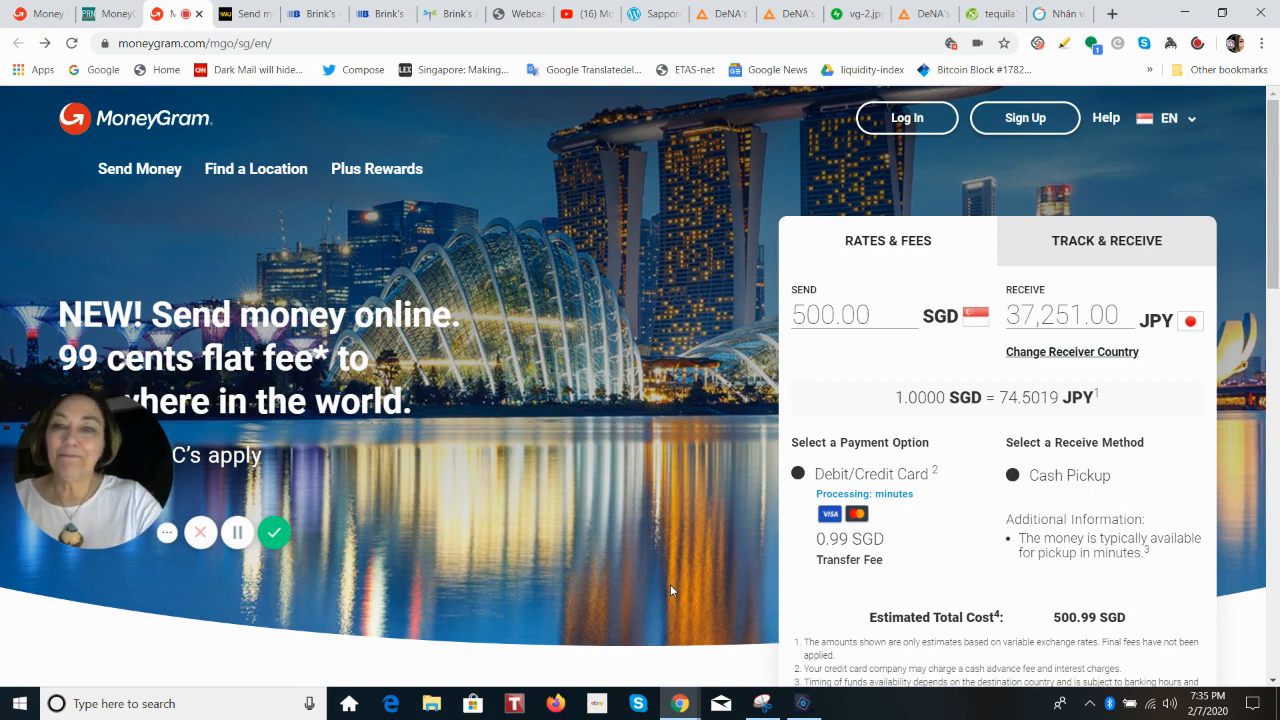
{"action": "scroll", "coordinate": [652, 525], "scroll_direction": "down", "scroll_amount": 1}
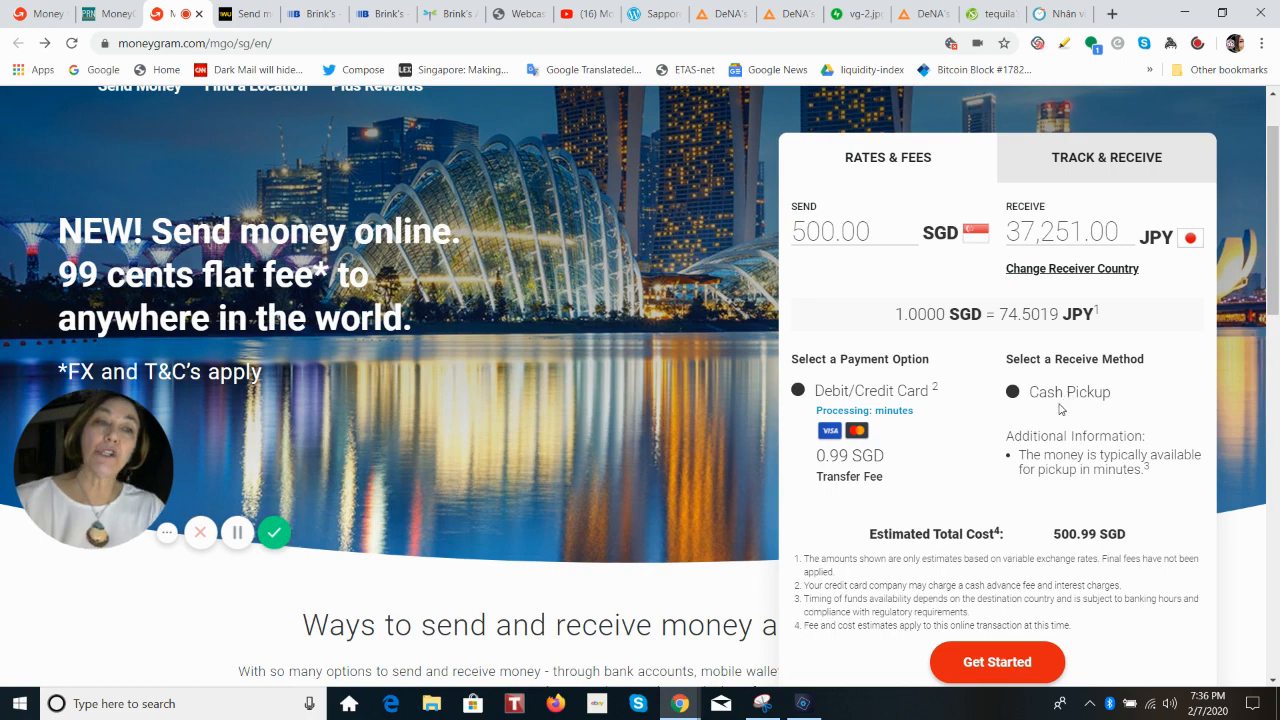
{"action": "scroll", "coordinate": [1059, 410], "scroll_direction": "down", "scroll_amount": 1}
{"action": "scroll", "coordinate": [1059, 410], "scroll_direction": "down", "scroll_amount": 1}
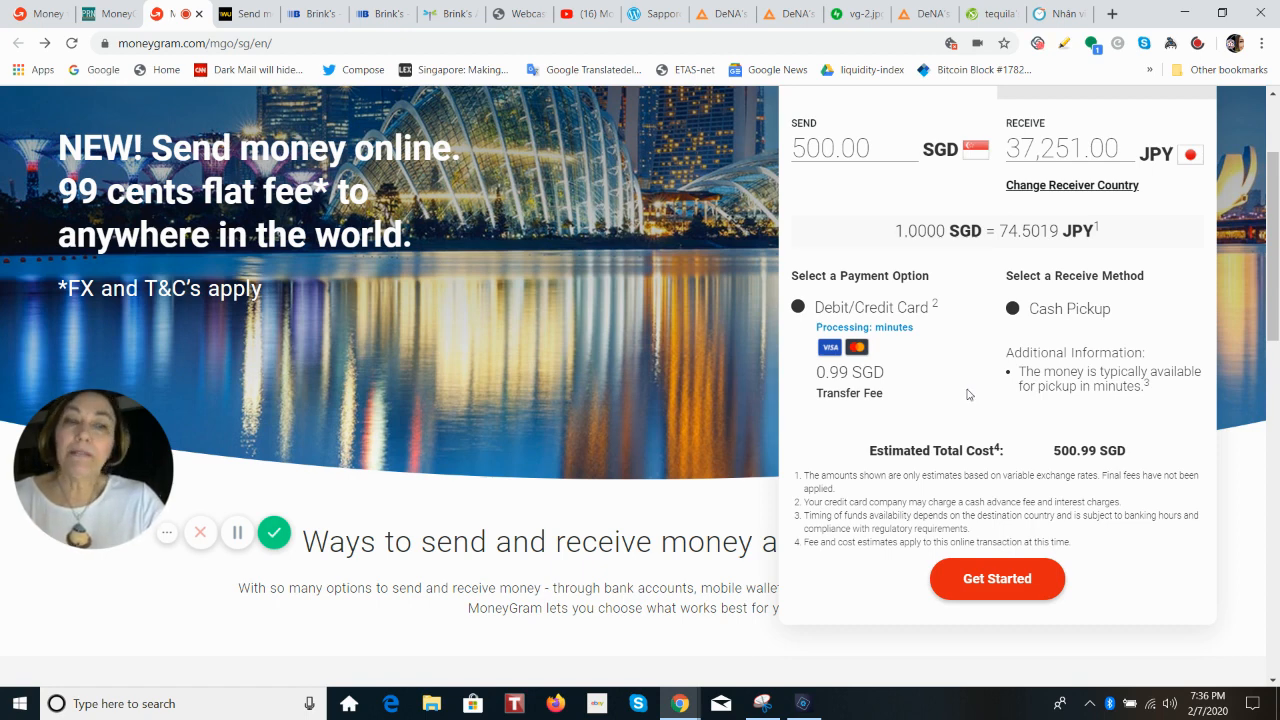
{"action": "scroll", "coordinate": [967, 394], "scroll_direction": "up", "scroll_amount": 2}
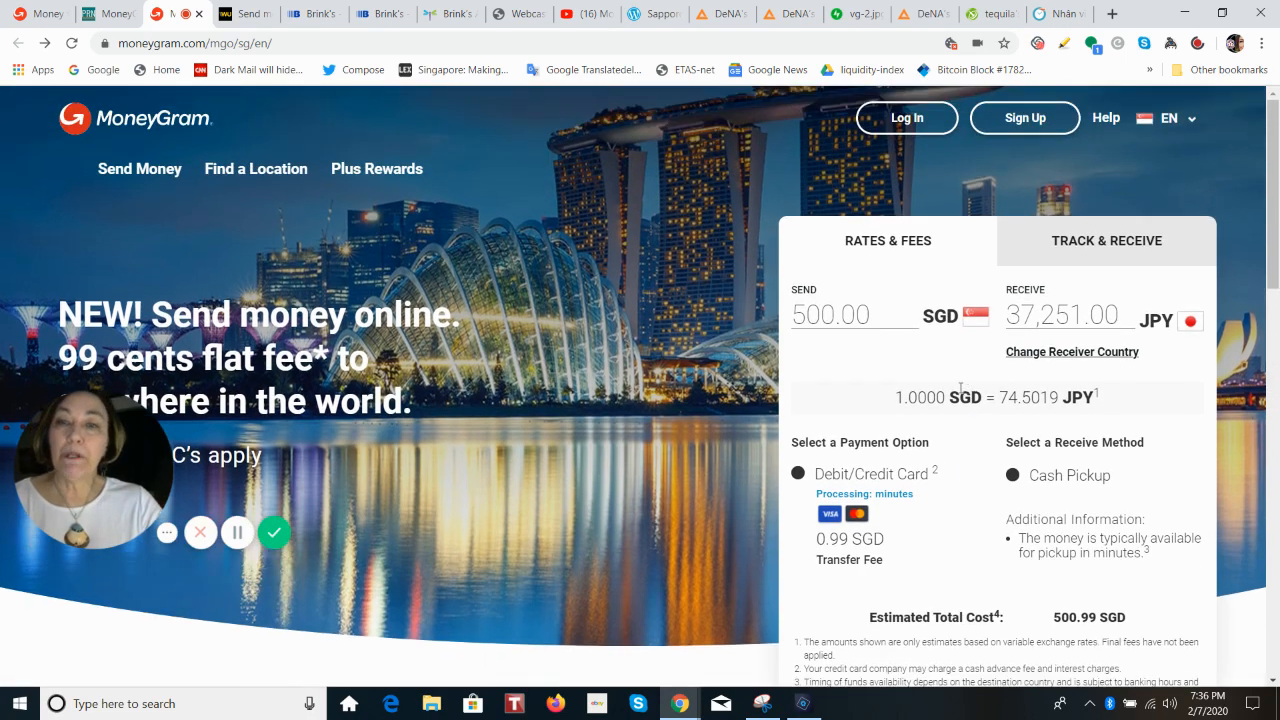
{"action": "left_click", "coordinate": [255, 14]}
{"action": "scroll", "coordinate": [965, 543], "scroll_direction": "up", "scroll_amount": 5}
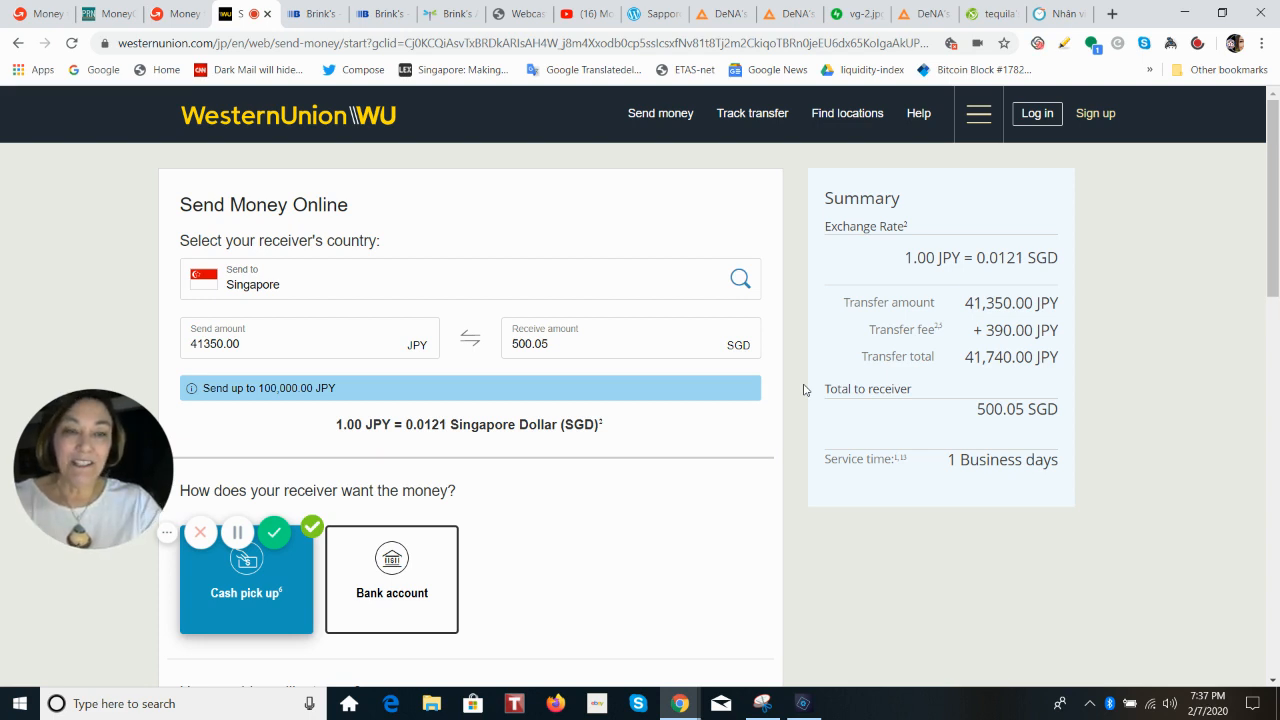
{"action": "scroll", "coordinate": [552, 412], "scroll_direction": "down", "scroll_amount": 2}
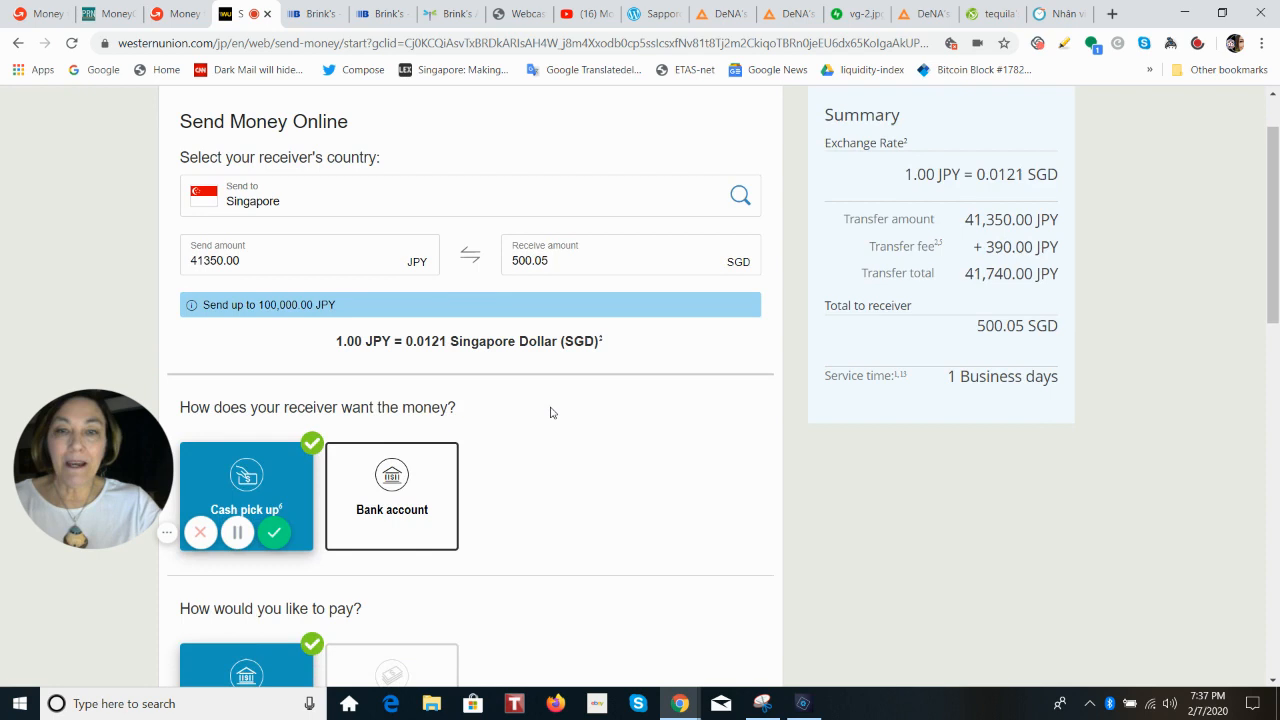
{"action": "scroll", "coordinate": [552, 412], "scroll_direction": "down", "scroll_amount": 2}
{"action": "scroll", "coordinate": [552, 412], "scroll_direction": "down", "scroll_amount": 1}
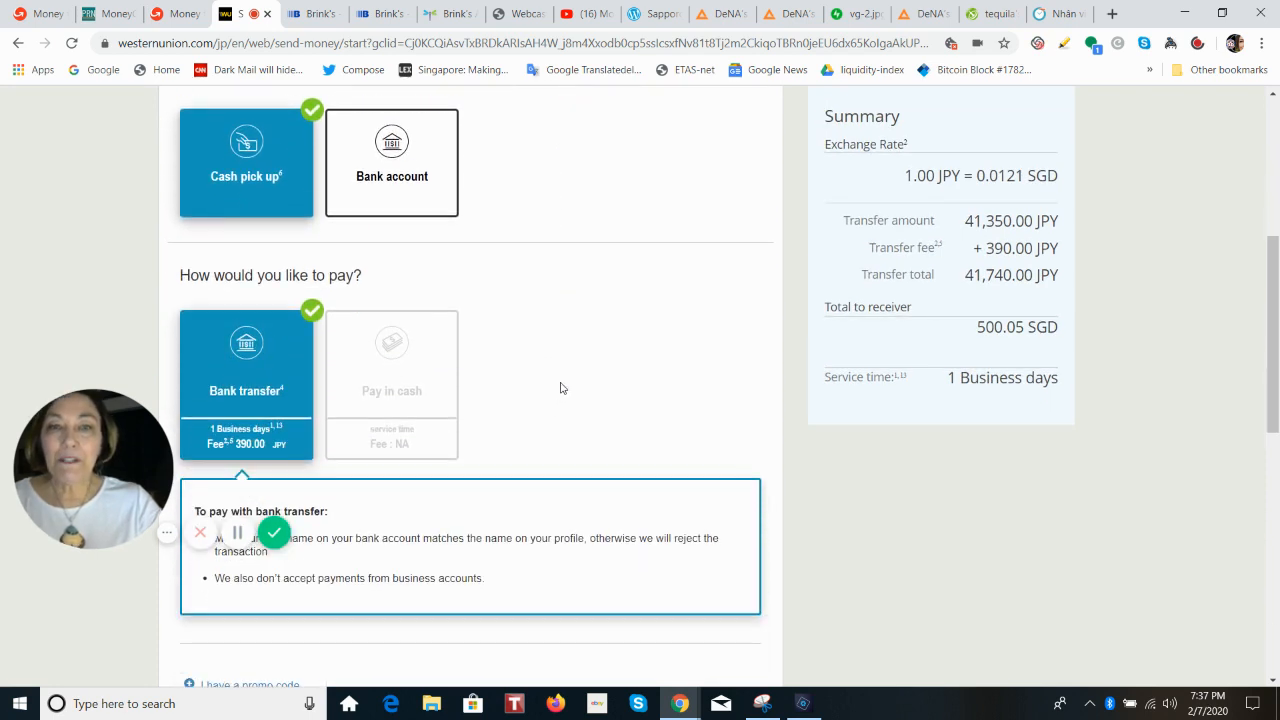
{"action": "scroll", "coordinate": [535, 306], "scroll_direction": "down", "scroll_amount": 1}
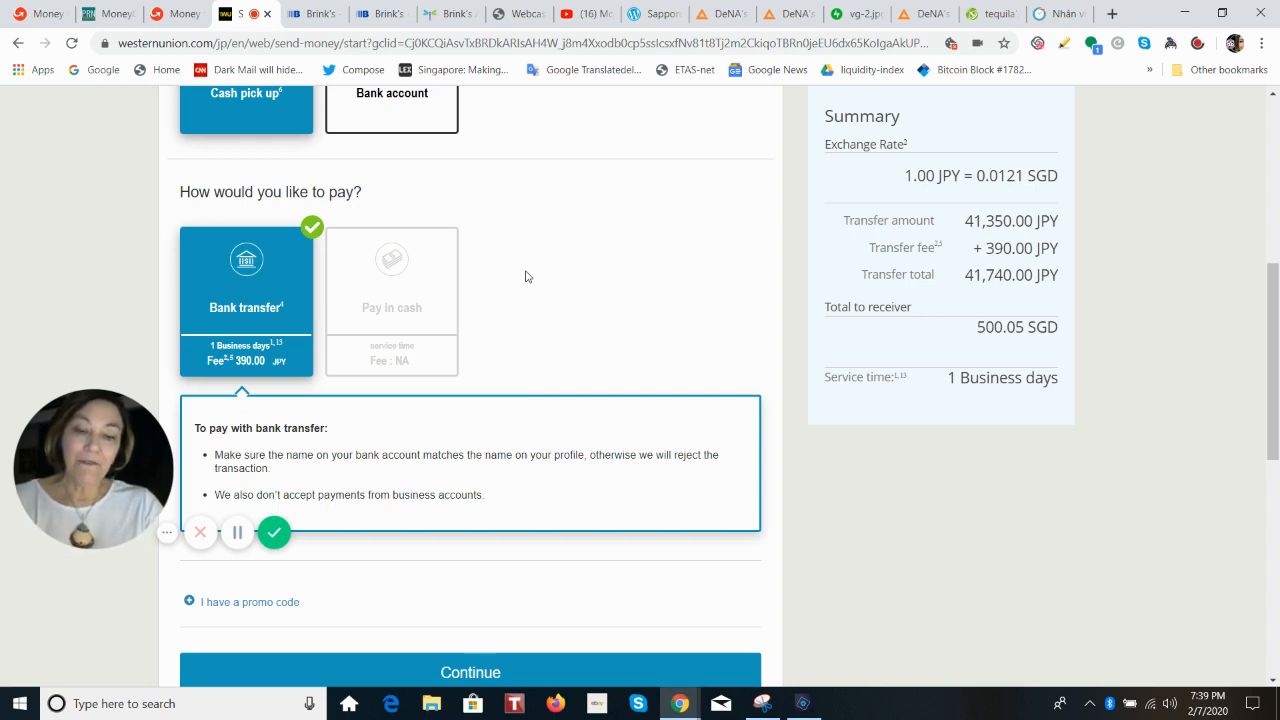
{"action": "scroll", "coordinate": [527, 276], "scroll_direction": "down", "scroll_amount": 2}
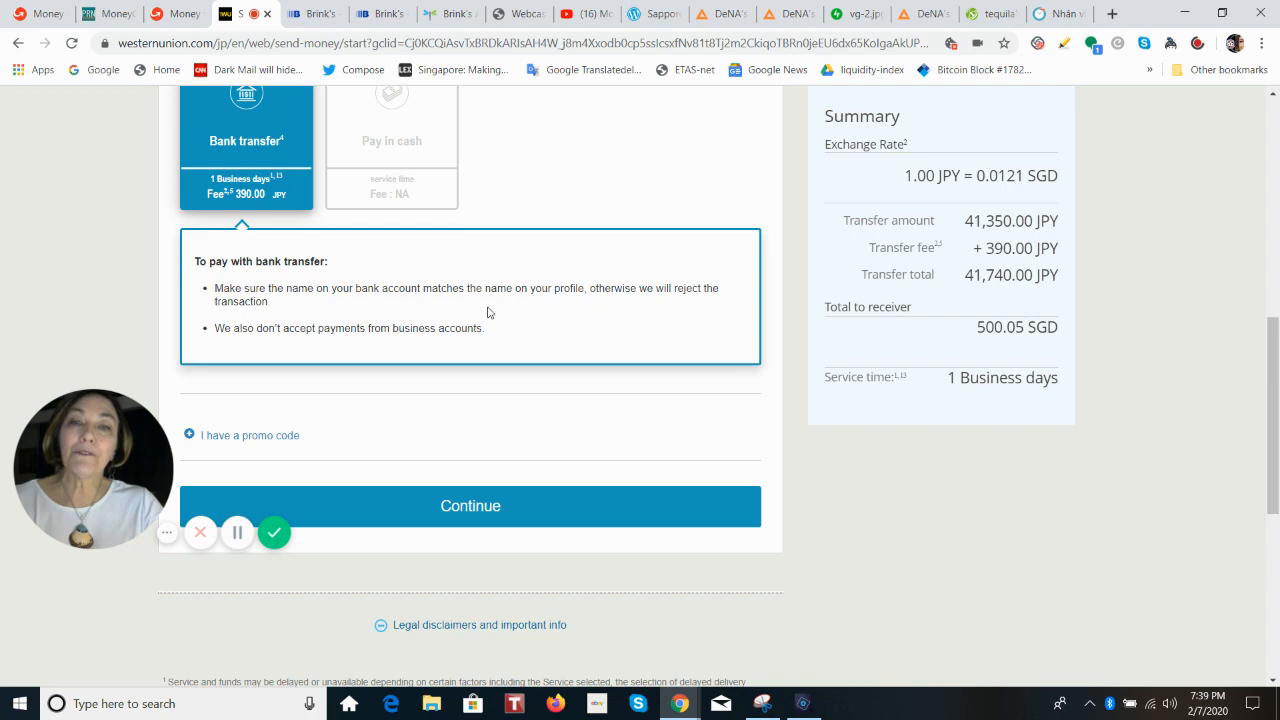
{"action": "scroll", "coordinate": [487, 313], "scroll_direction": "up", "scroll_amount": 2}
{"action": "scroll", "coordinate": [487, 313], "scroll_direction": "up", "scroll_amount": 3}
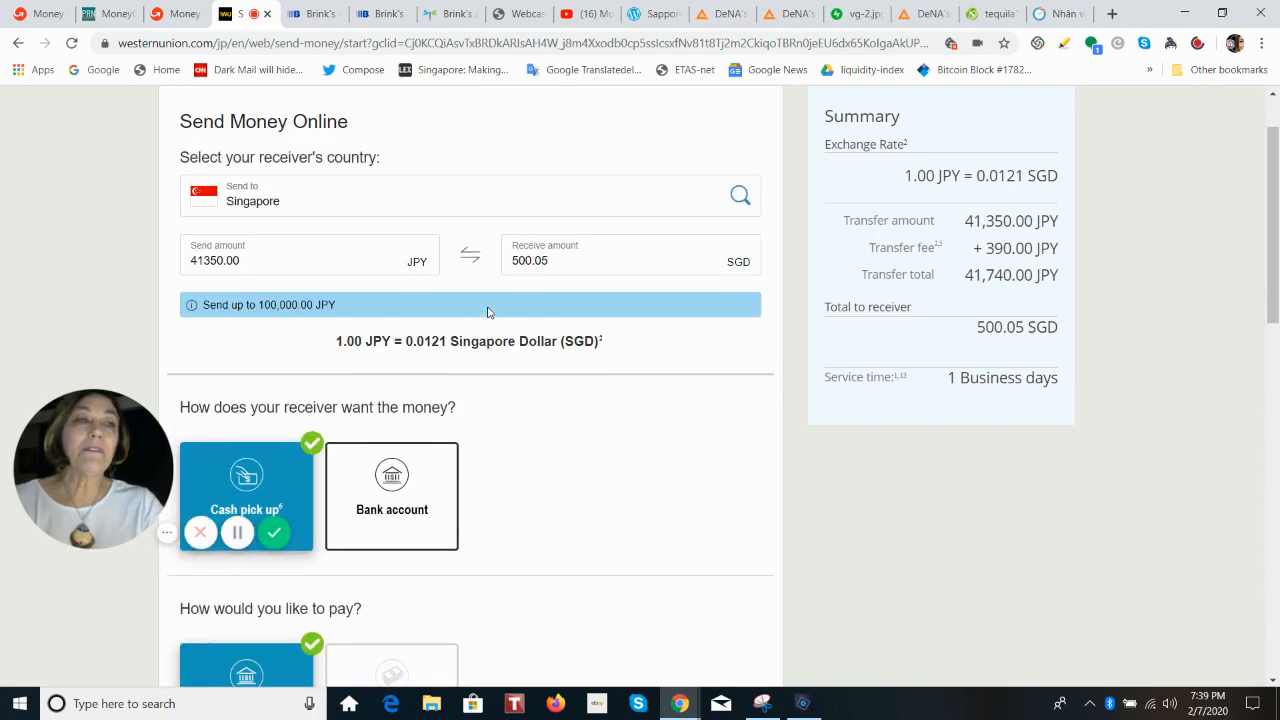
{"action": "scroll", "coordinate": [487, 313], "scroll_direction": "up", "scroll_amount": 1}
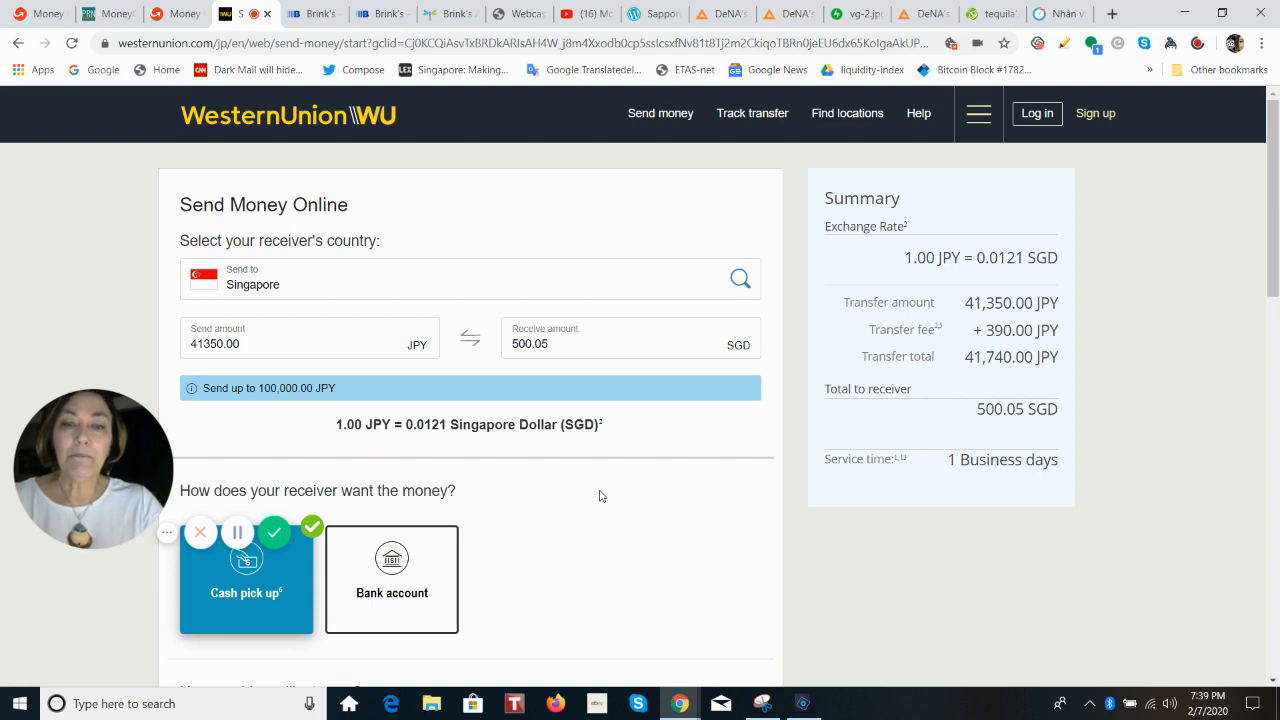
Switch to the Brink's corporate home page tab
{"action": "left_click", "coordinate": [322, 14]}
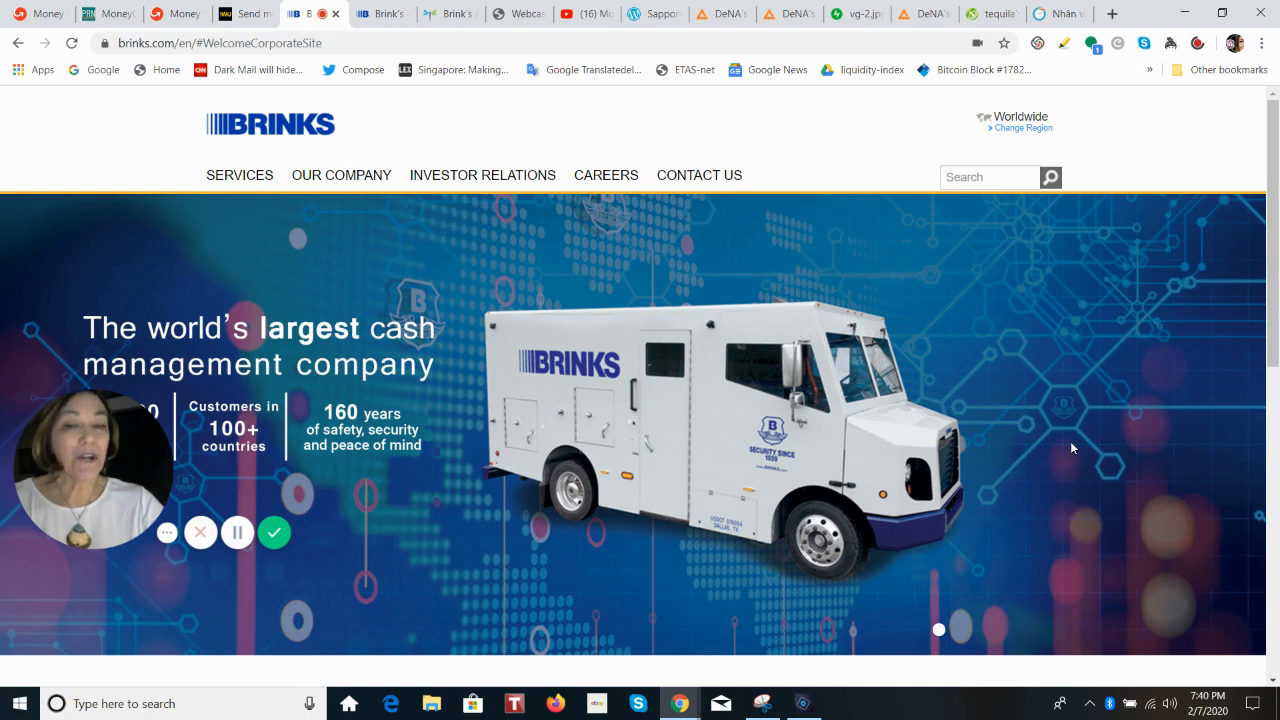
Switch to the Brink's Payments page tab about services for the underserved
{"action": "left_click", "coordinate": [378, 16]}
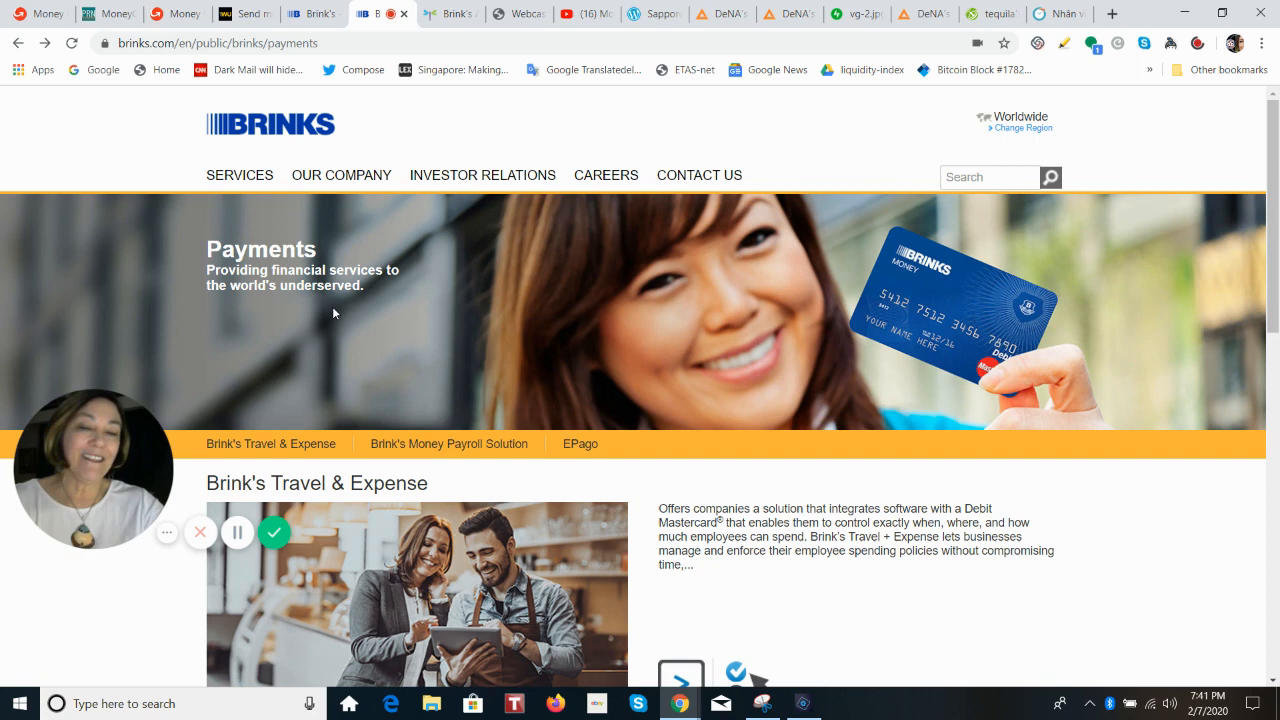
Show the 'Brink's Announces Investment in MoneyGram' release and bring up its webcast slides player
{"action": "left_click", "coordinate": [449, 15]}
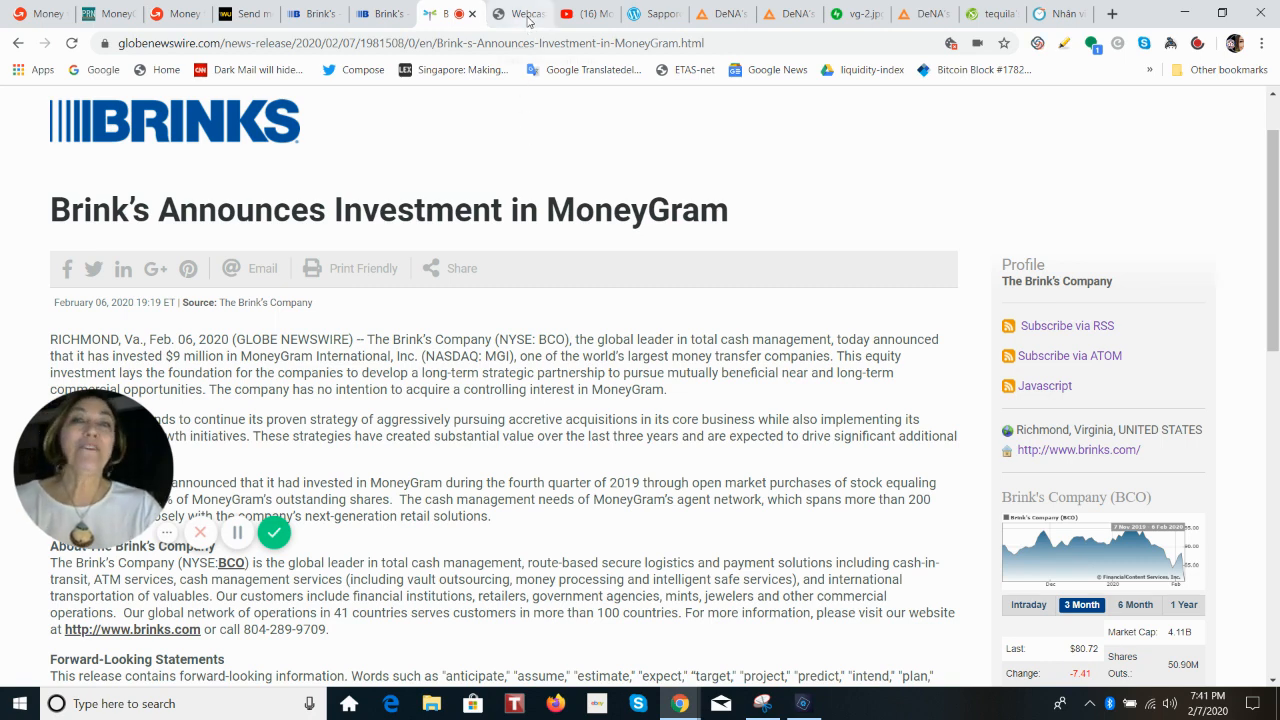
{"action": "left_click", "coordinate": [526, 20]}
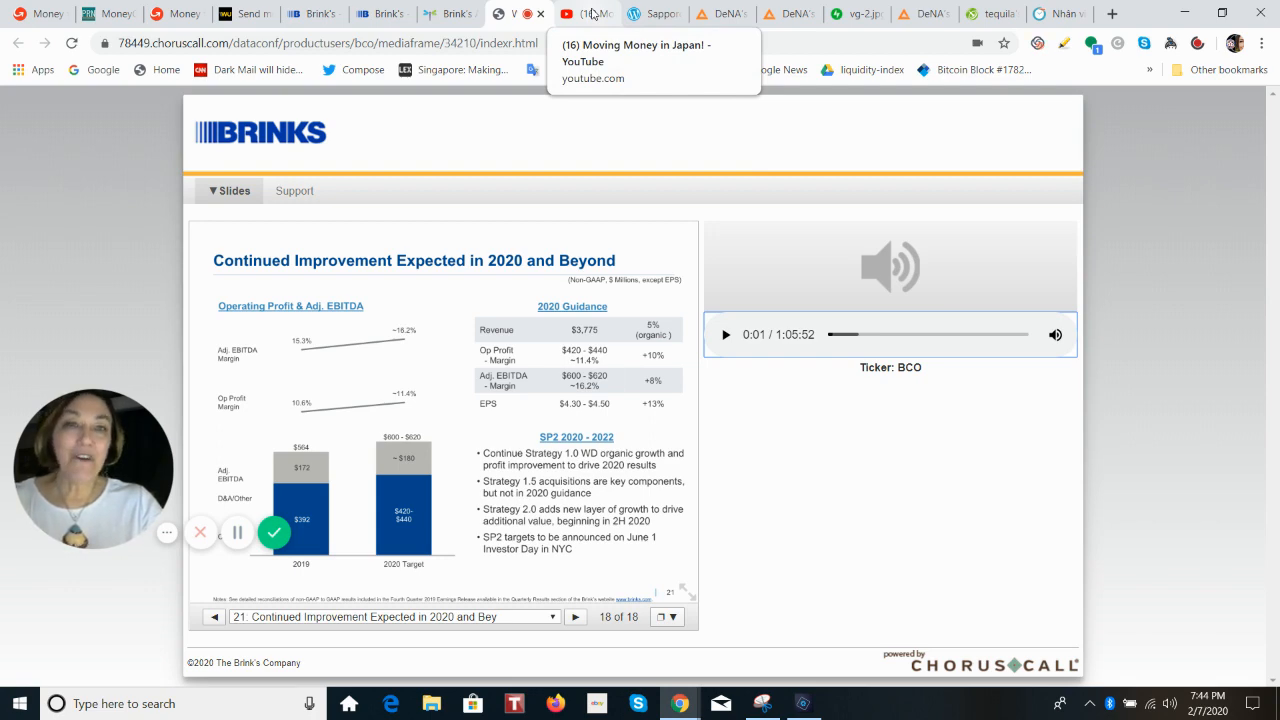
Switch to the YouTube 'Moving Money in Japan!' video showing the Nittsu cash van
{"action": "left_click", "coordinate": [592, 13]}
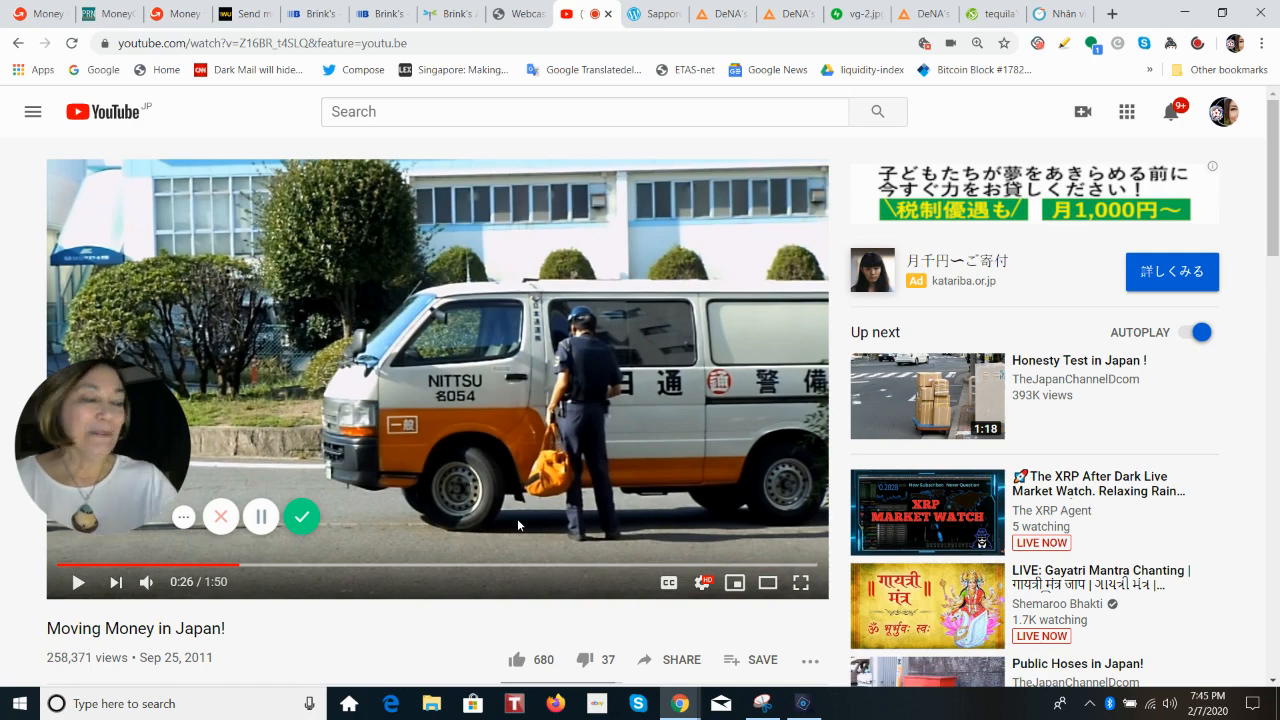
Switch to the Sapporo blog post with the Otaru 'Wall Street' cash-van photo
{"action": "left_click", "coordinate": [660, 17]}
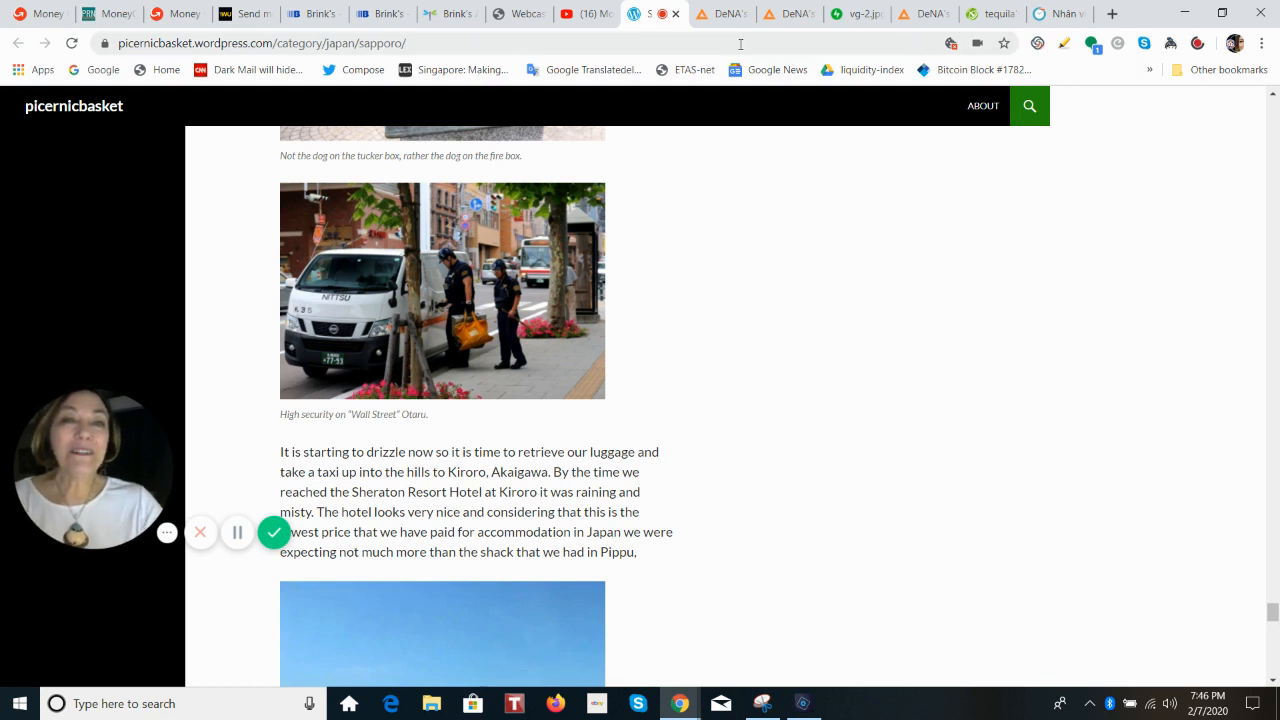
Show the DeNA virtual security guard article, then its lightbox image of the saluting Secom guard
{"action": "left_click", "coordinate": [728, 14]}
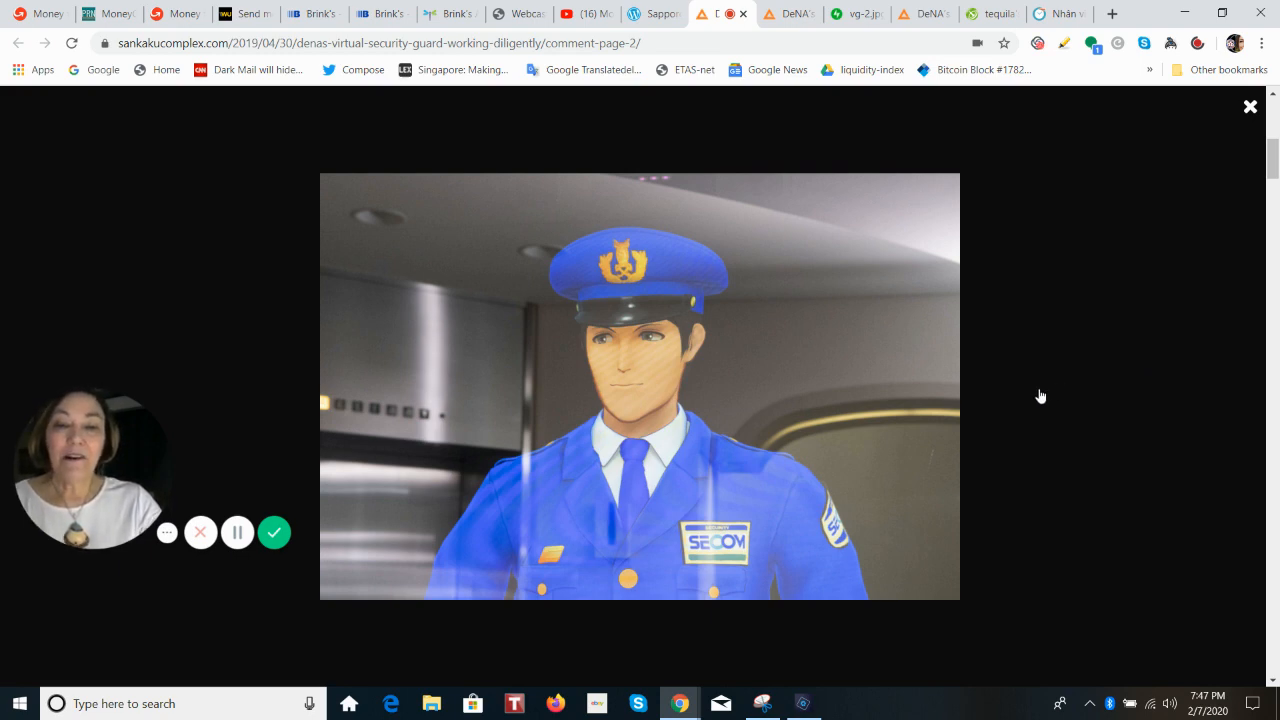
{"action": "left_click", "coordinate": [795, 15]}
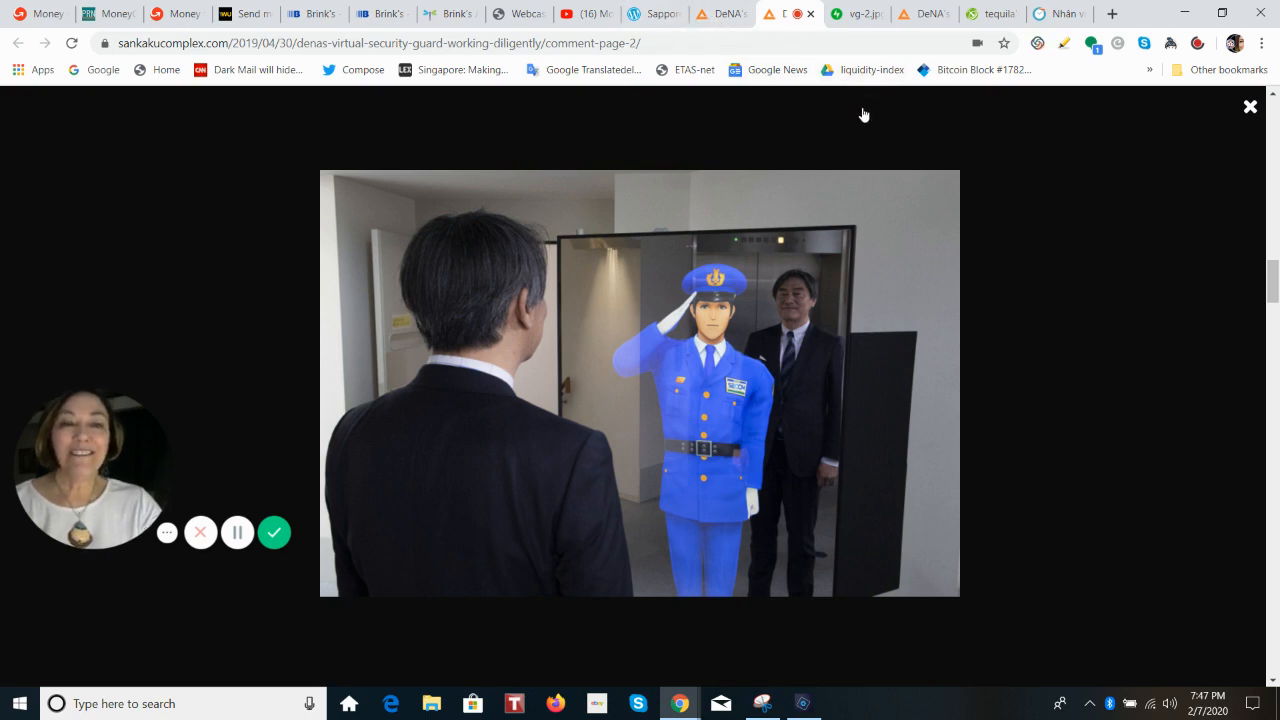
View the standalone vg-2.jpg lobby guard image, then the DeNA article's female guard image
{"action": "left_click", "coordinate": [857, 17]}
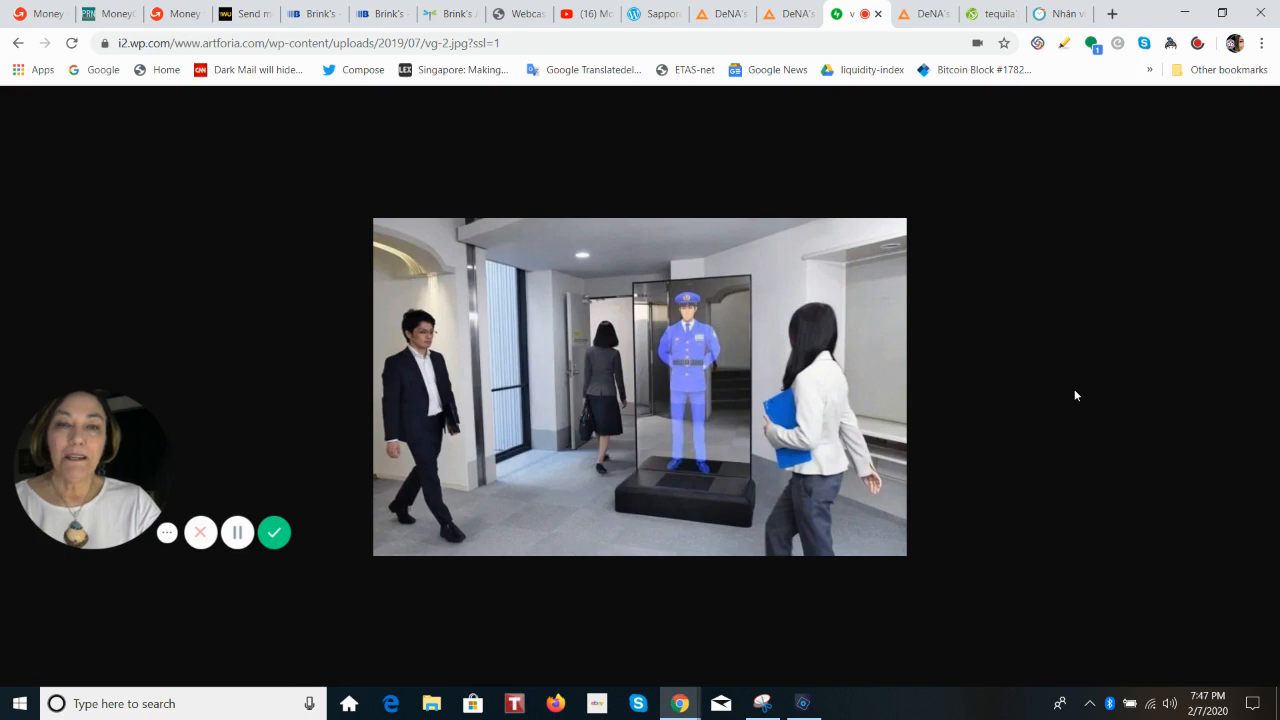
{"action": "left_click", "coordinate": [933, 12]}
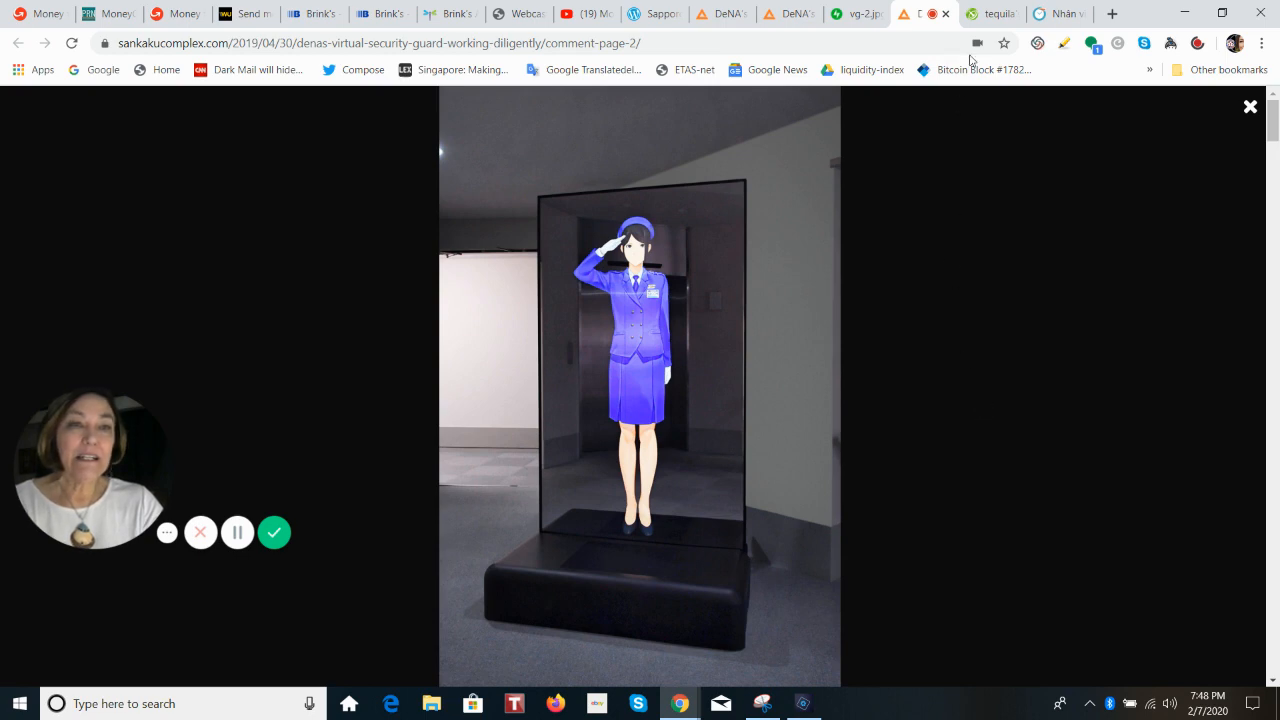
Show the sat2you forum post image of the virtual guard halting a helmeted visitor
{"action": "left_click", "coordinate": [994, 16]}
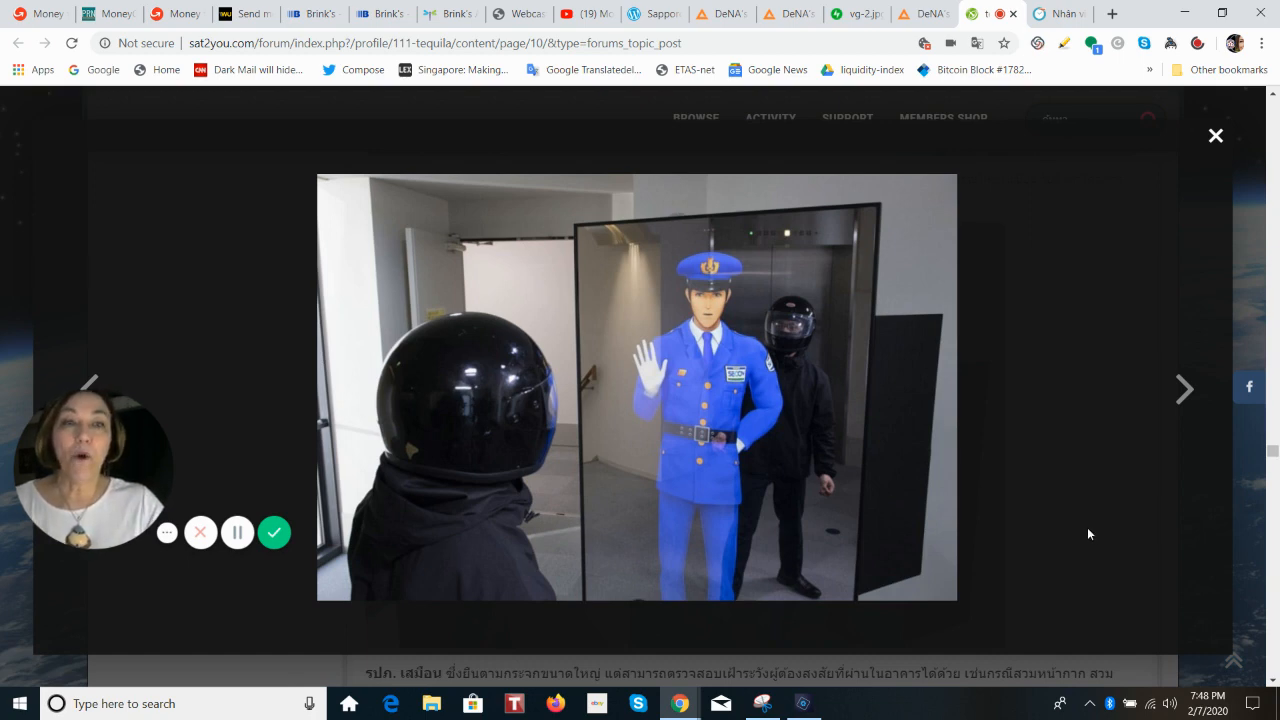
Show the baomoi.com photo of the kneeling guard beside a girl in red, enlarged as image 2 of 3
{"action": "left_click", "coordinate": [1057, 17]}
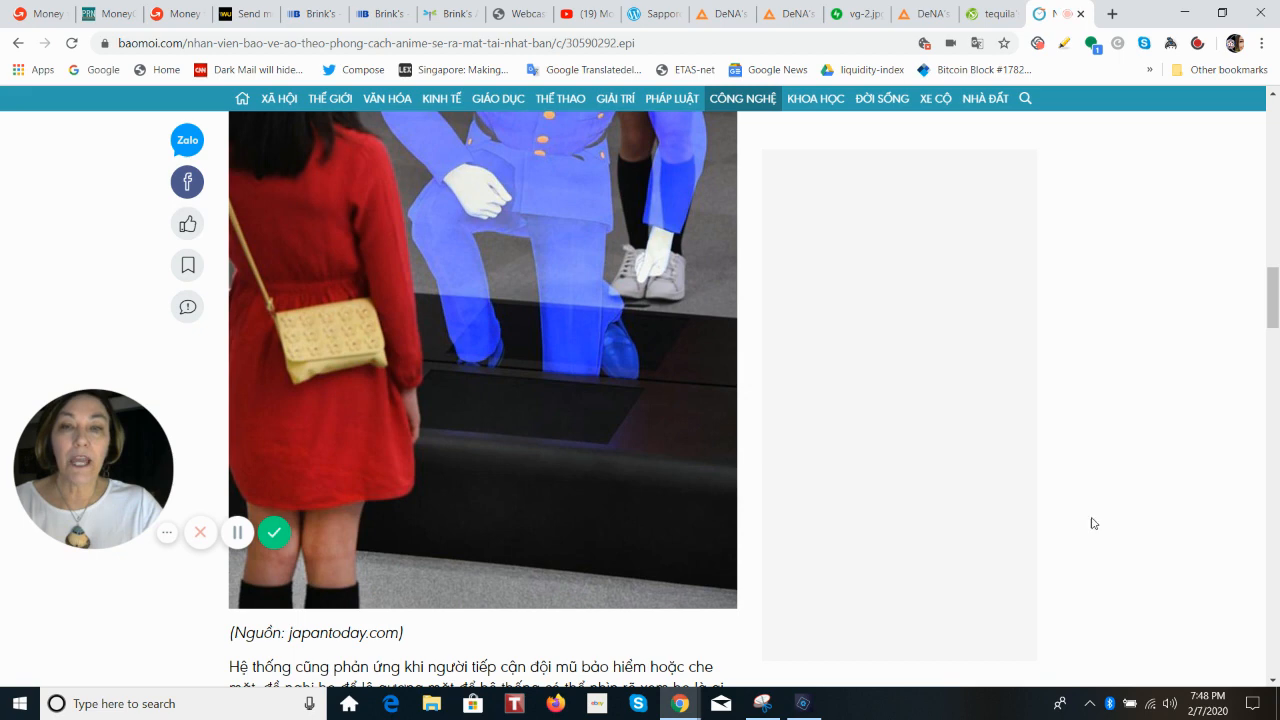
{"action": "scroll", "coordinate": [1068, 464], "scroll_direction": "up", "scroll_amount": 2}
{"action": "scroll", "coordinate": [1068, 464], "scroll_direction": "up", "scroll_amount": 1}
{"action": "scroll", "coordinate": [1068, 464], "scroll_direction": "up", "scroll_amount": 1}
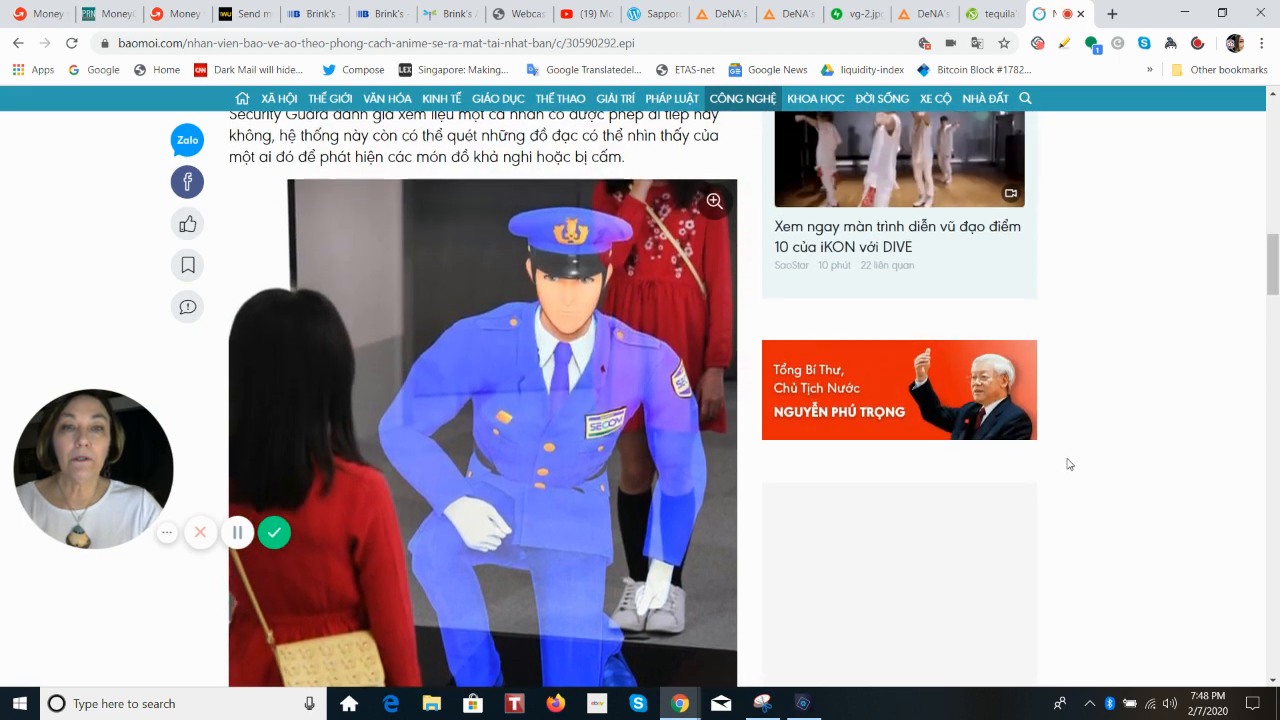
{"action": "left_click", "coordinate": [538, 470]}
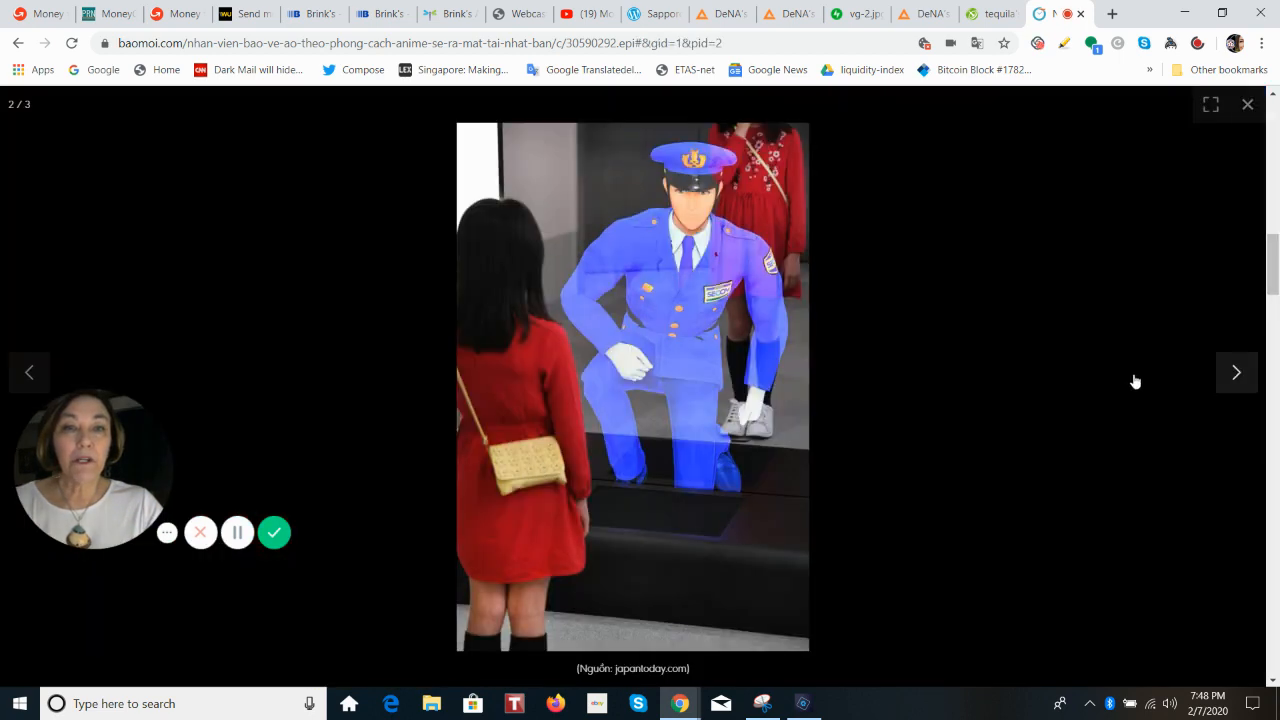